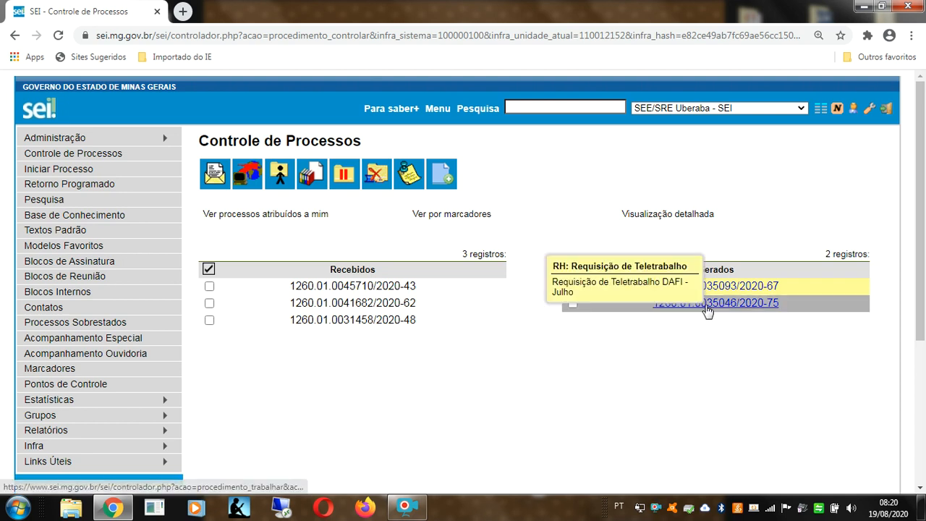
left_click(708, 304)
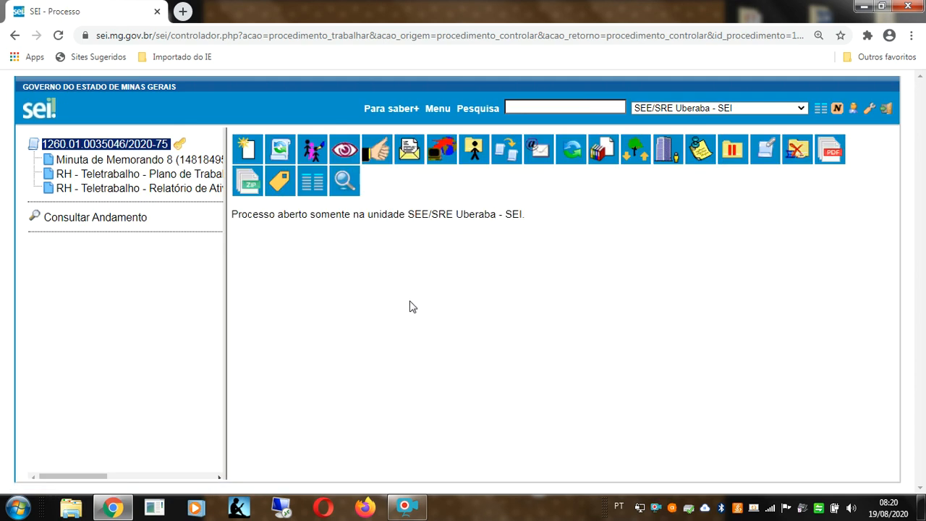
left_click_drag(224, 253, 498, 259)
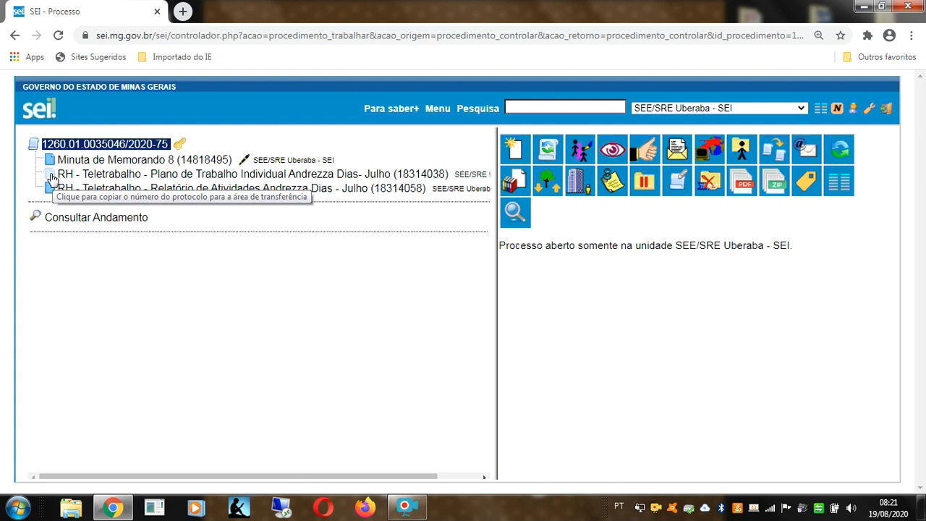
left_click(51, 178)
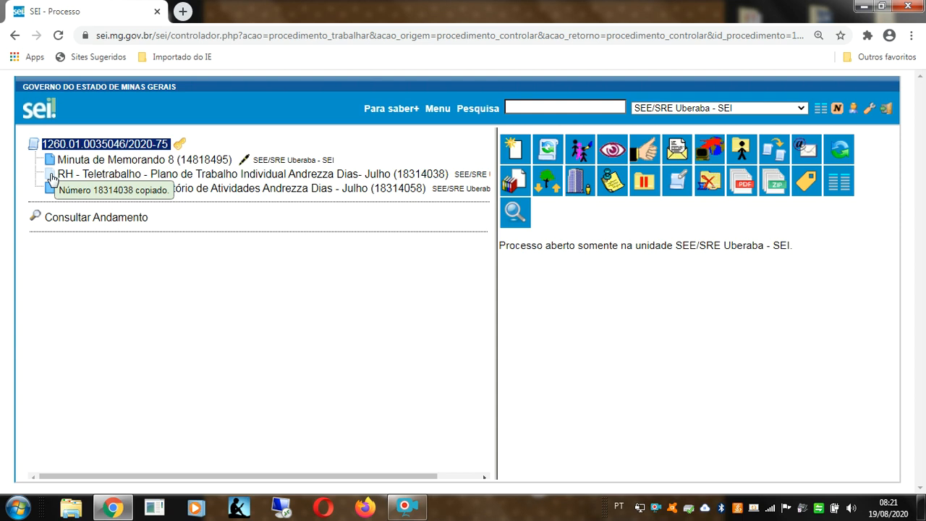
left_click(819, 110)
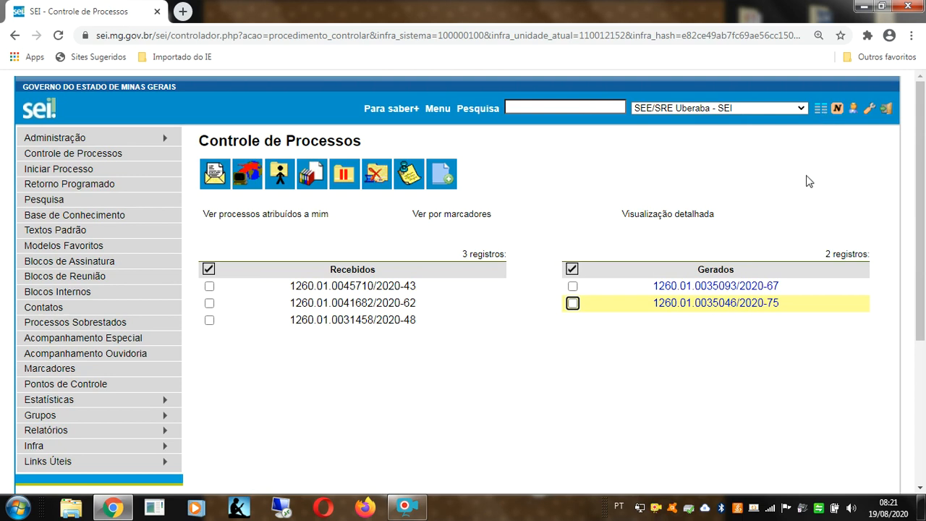
left_click(712, 290)
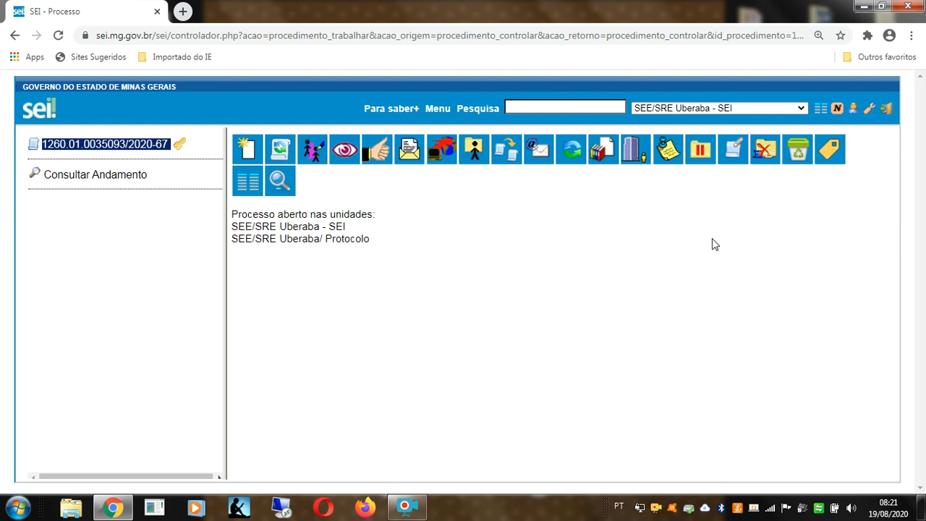
left_click(249, 150)
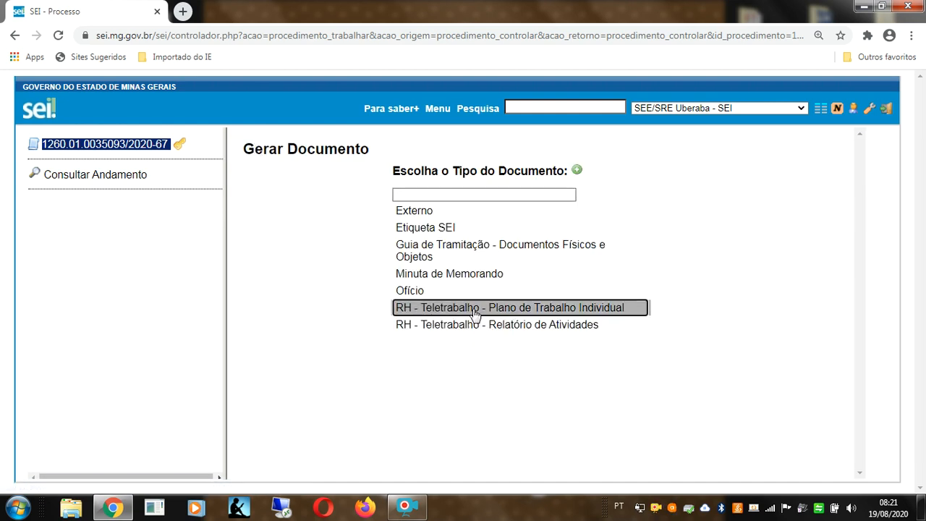
left_click(521, 316)
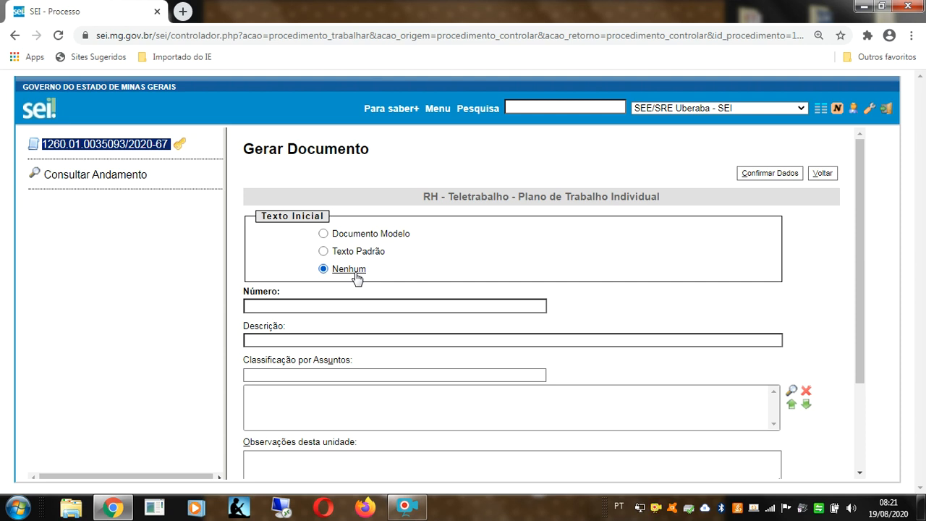
Step: Create the document from model 18314038, with the employee's name as Número and Público access
left_click(338, 239)
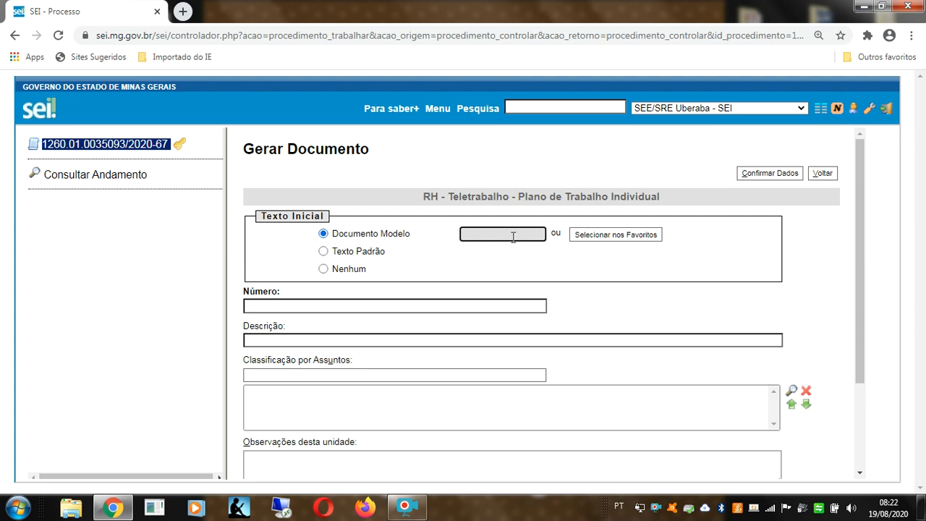
key("ctrl+v")
scroll(447, 248, "down", 1)
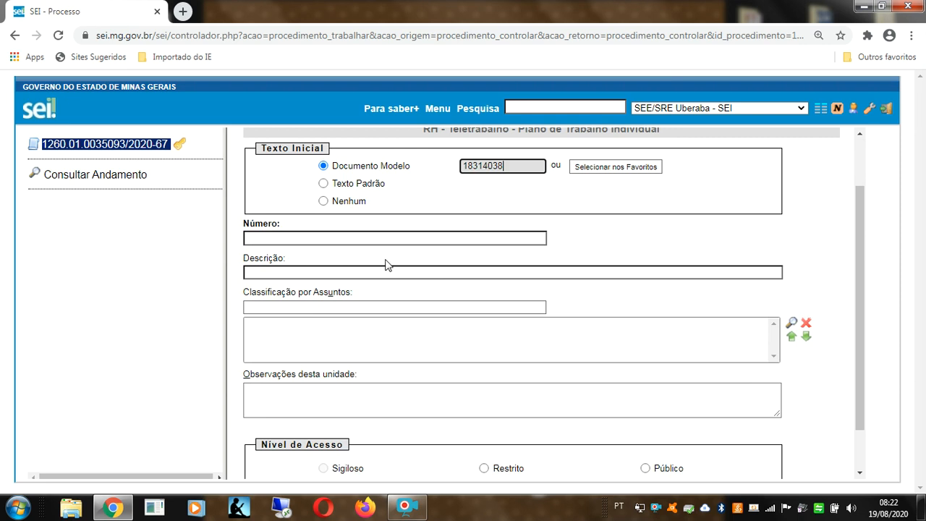
left_click(339, 242)
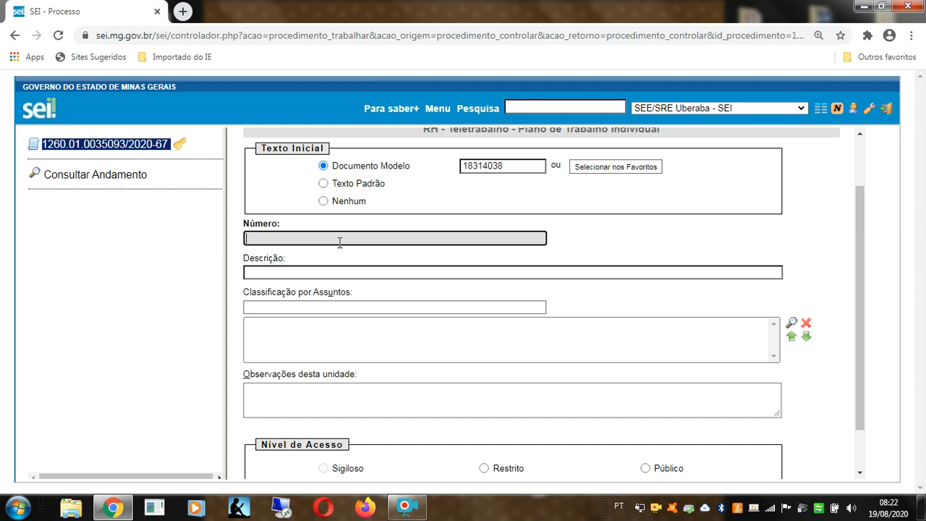
scroll(479, 403, "down", 2)
left_click(662, 420)
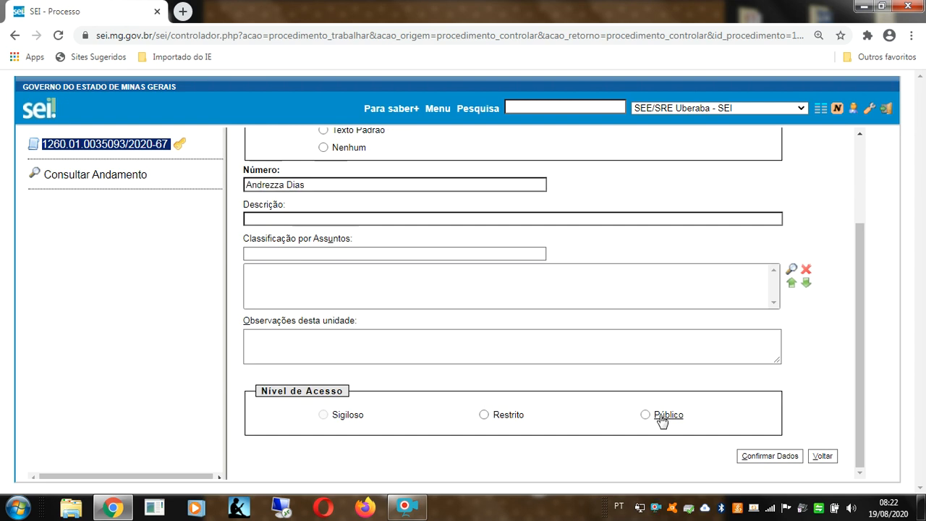
left_click(751, 457)
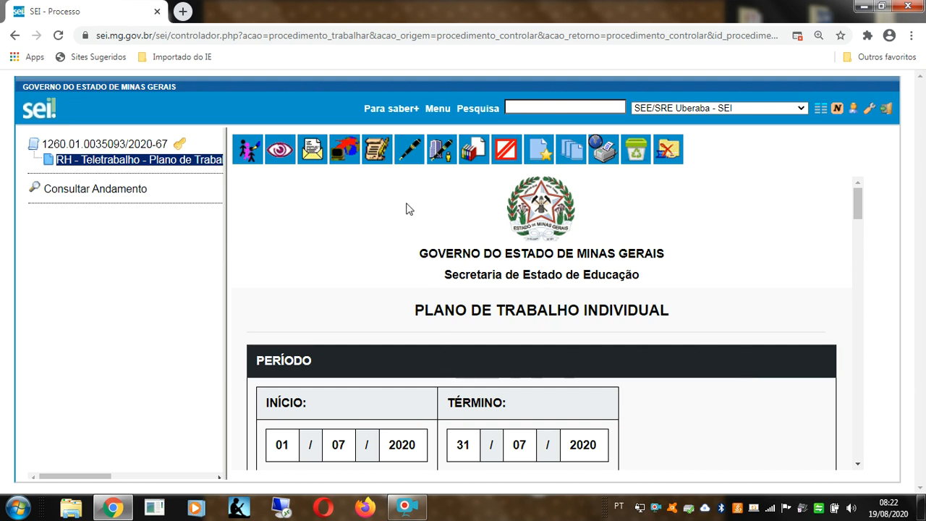
Step: Change the work plan's INÍCIO and TÉRMINO months from 07 to 08
left_click(382, 159)
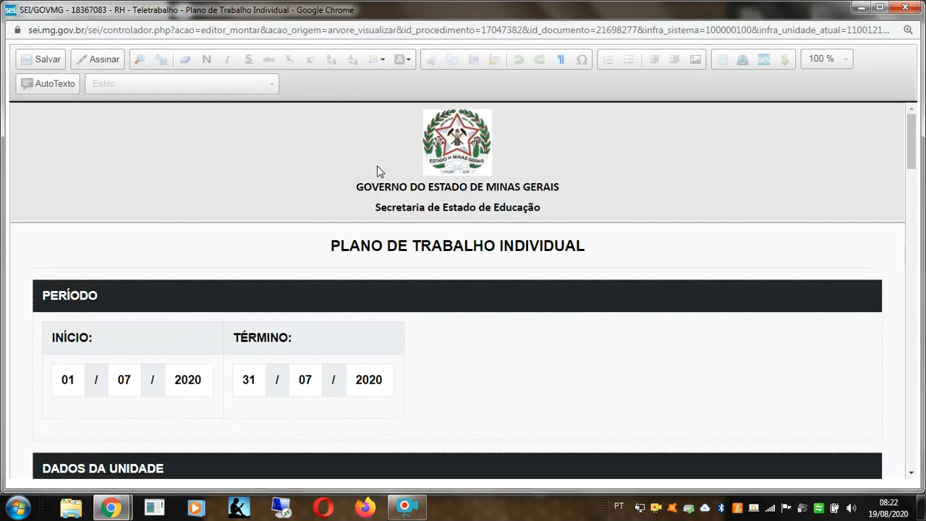
left_click(131, 383)
key("BackSpace")
type("8")
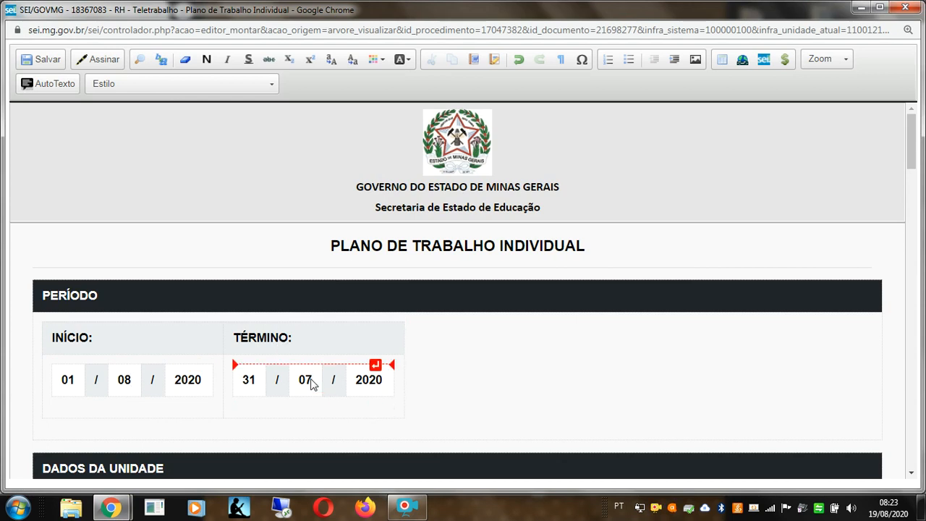
left_click(310, 381)
key("BackSpace")
type("8")
scroll(311, 383, "down", 3)
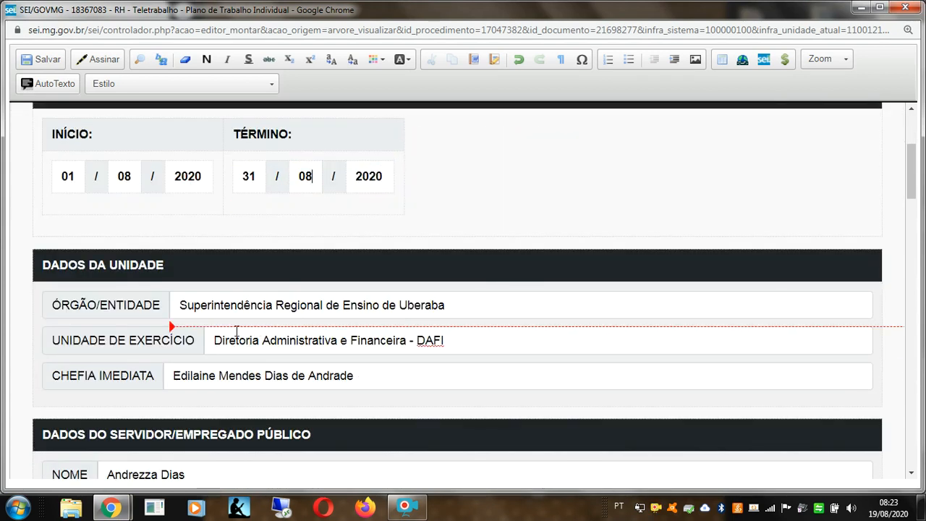
scroll(238, 333, "down", 1)
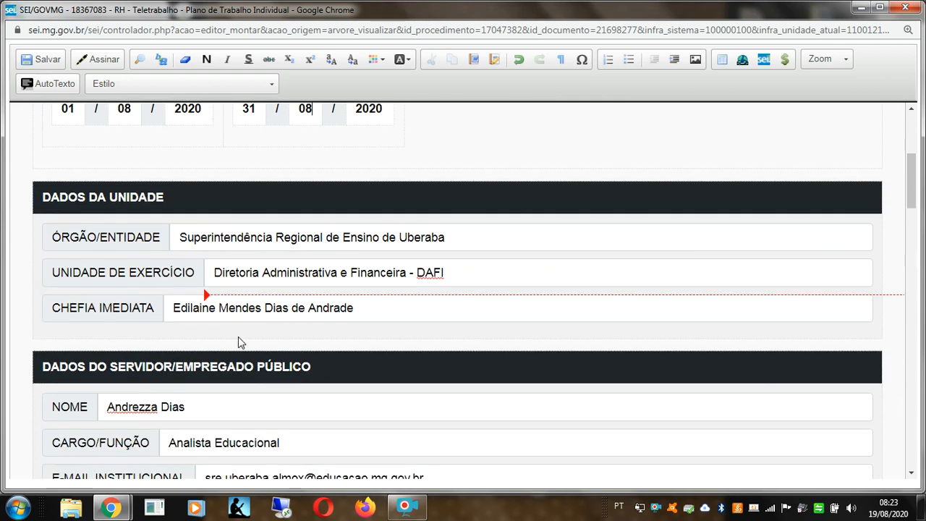
scroll(246, 341, "down", 4)
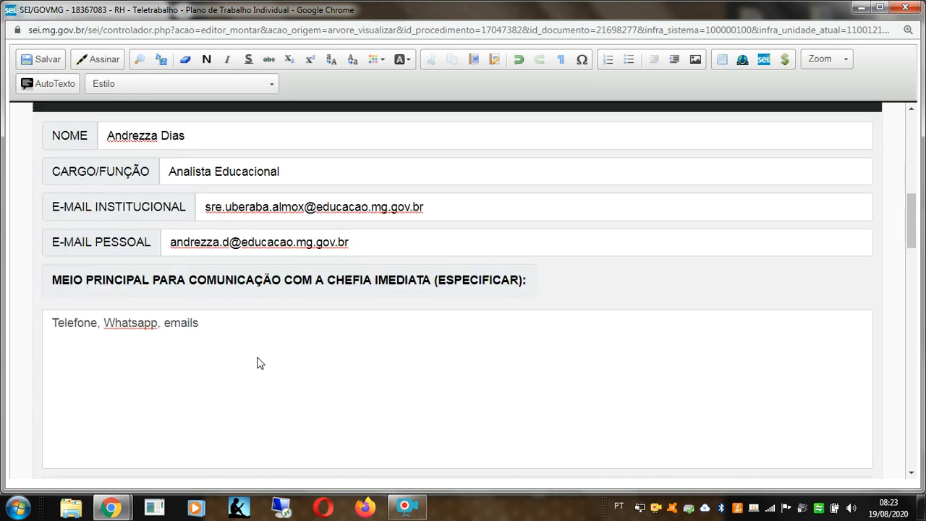
scroll(260, 364, "down", 6)
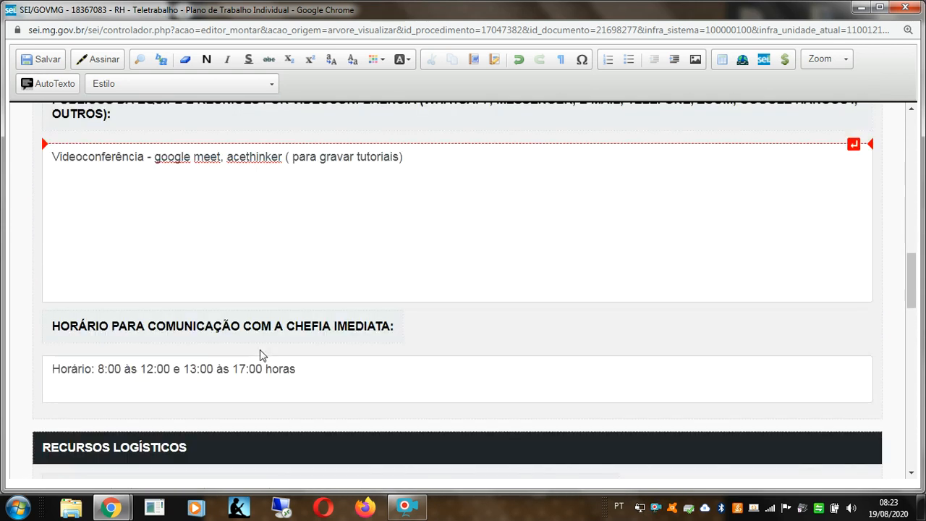
scroll(262, 355, "down", 12)
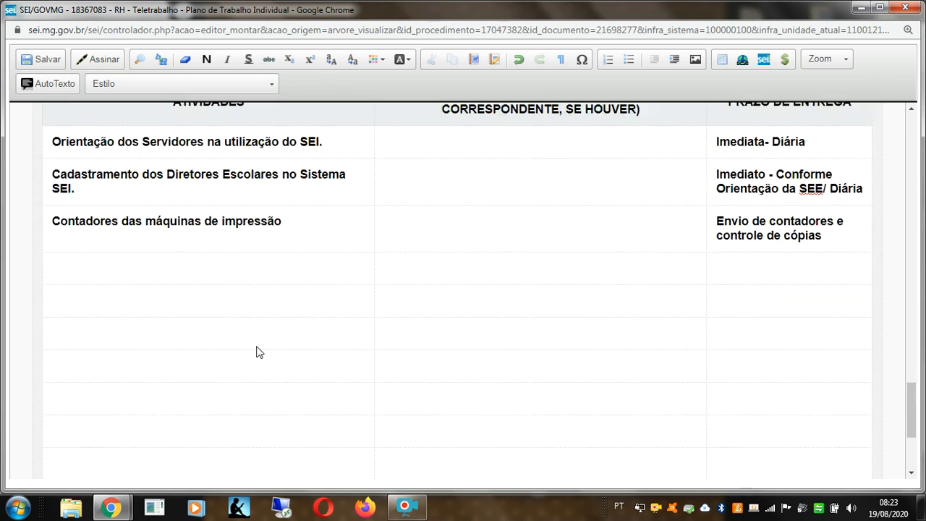
scroll(289, 304, "down", 1)
scroll(304, 287, "up", 2)
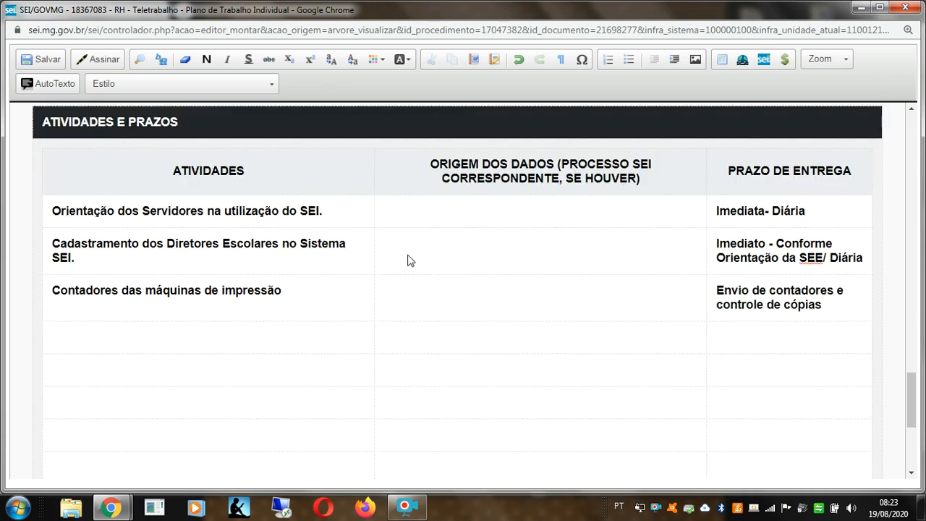
Step: Add the activity 'Reunião Equipe SEI' with deadline 'Semanalmente', then save and close the editor
left_click(314, 344)
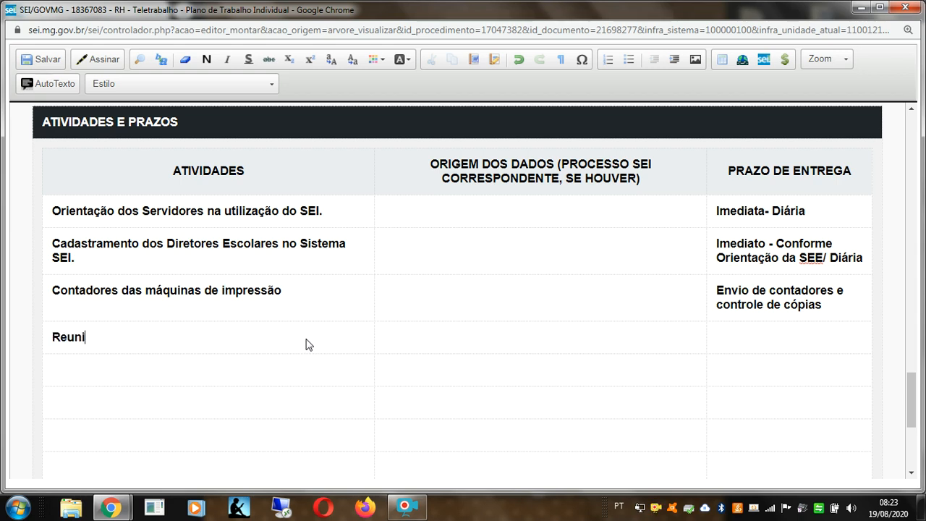
type("Reunião Equipe SEI")
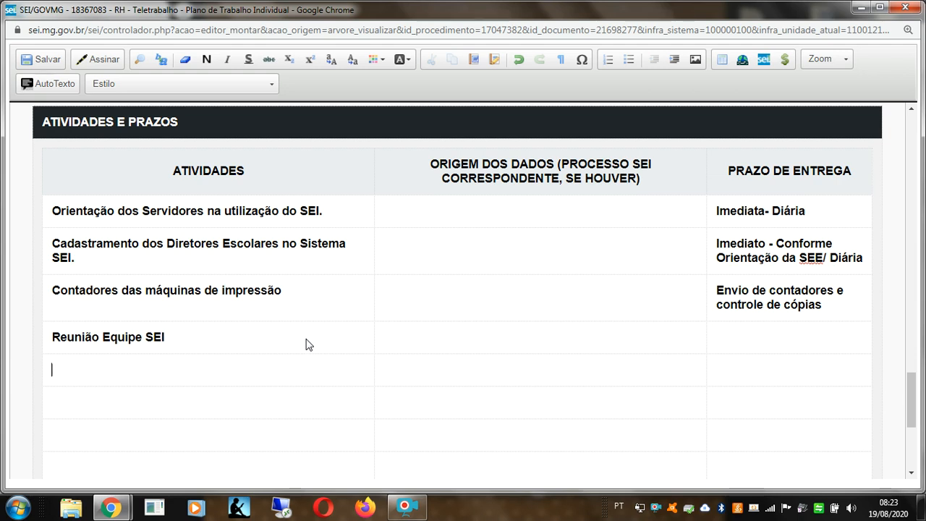
left_click(751, 333)
type("Seman")
type("lmente")
key("BackSpace")
key("BackSpace")
key("BackSpace")
key("BackSpace")
type("nalmente")
left_click(618, 400)
left_click(41, 59)
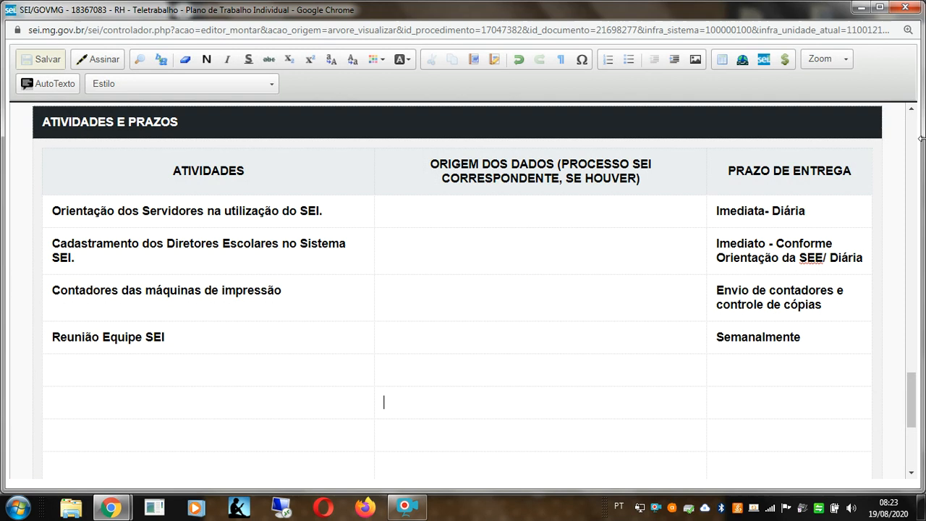
left_click(905, 9)
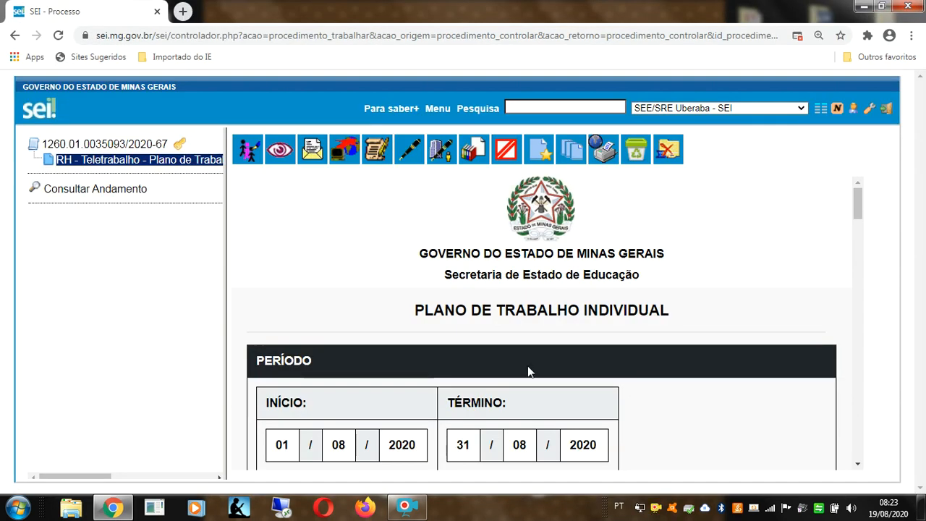
Step: Review the saved August work plan preview, then return to Controle de Processos
scroll(425, 381, "down", 1)
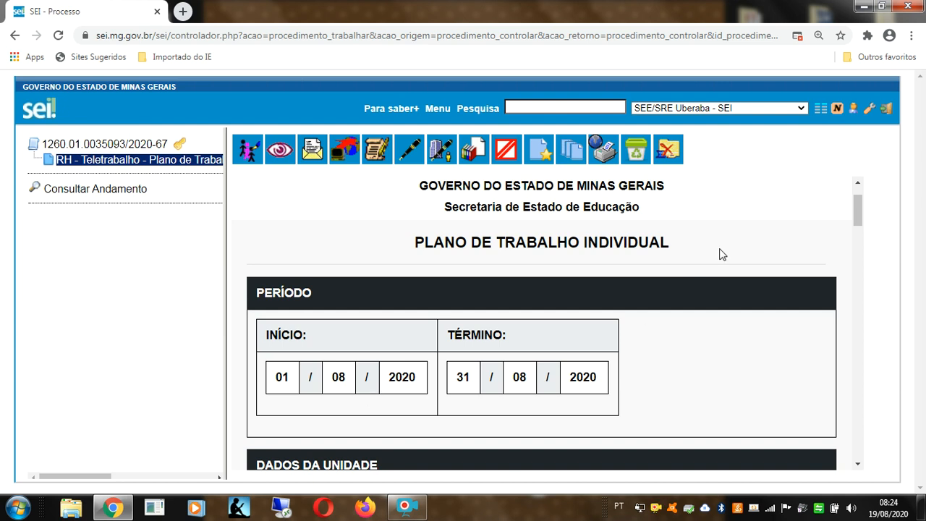
left_click(820, 110)
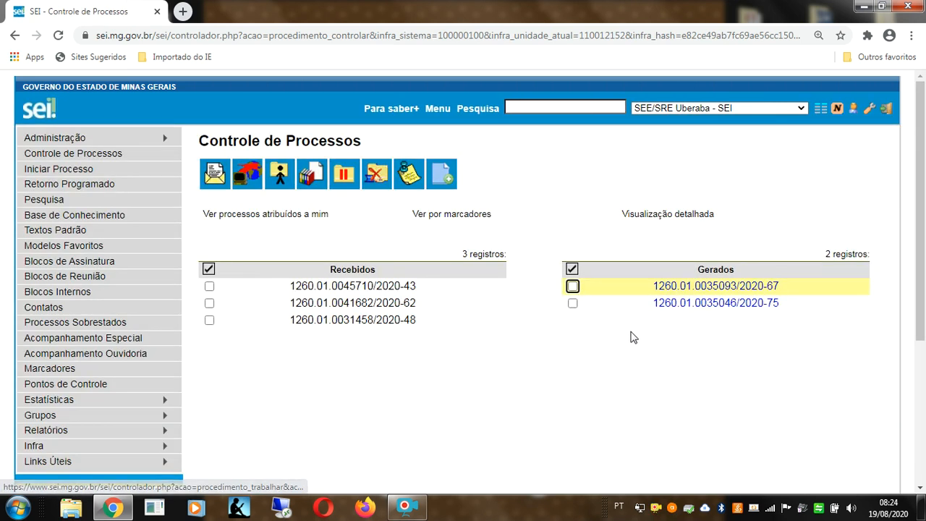
mouse_move(671, 310)
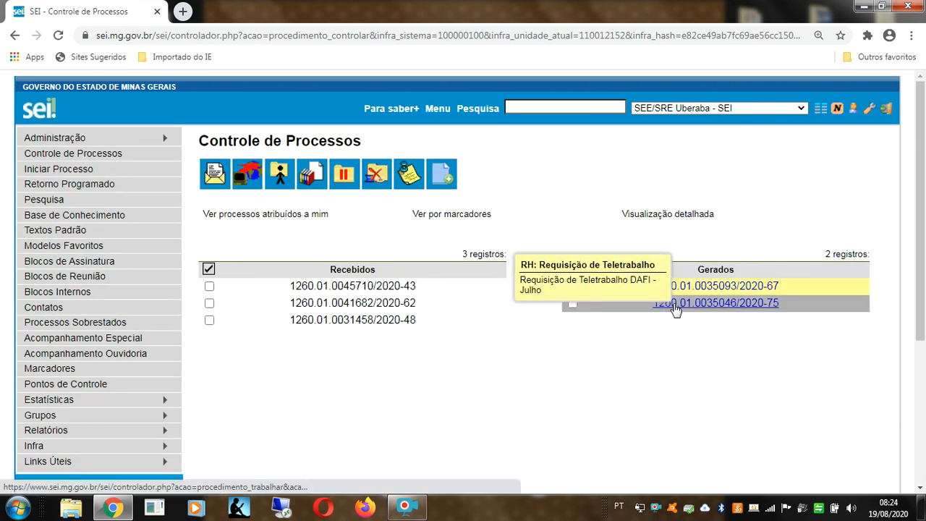
left_click(674, 309)
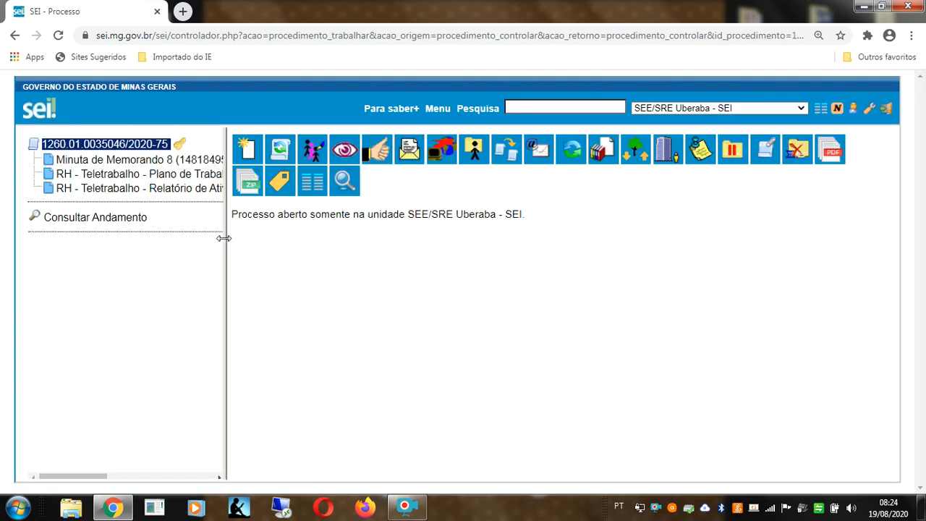
left_click_drag(226, 243, 459, 236)
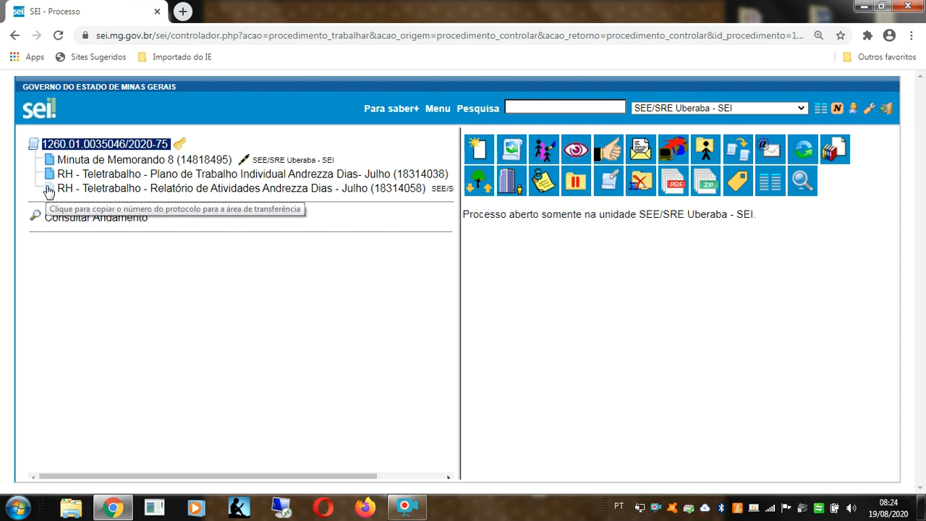
left_click(49, 190)
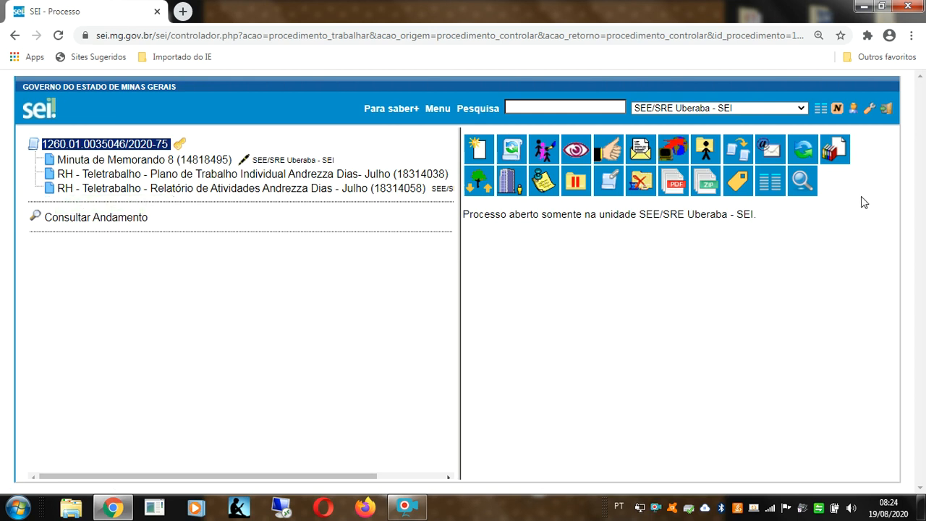
left_click(820, 110)
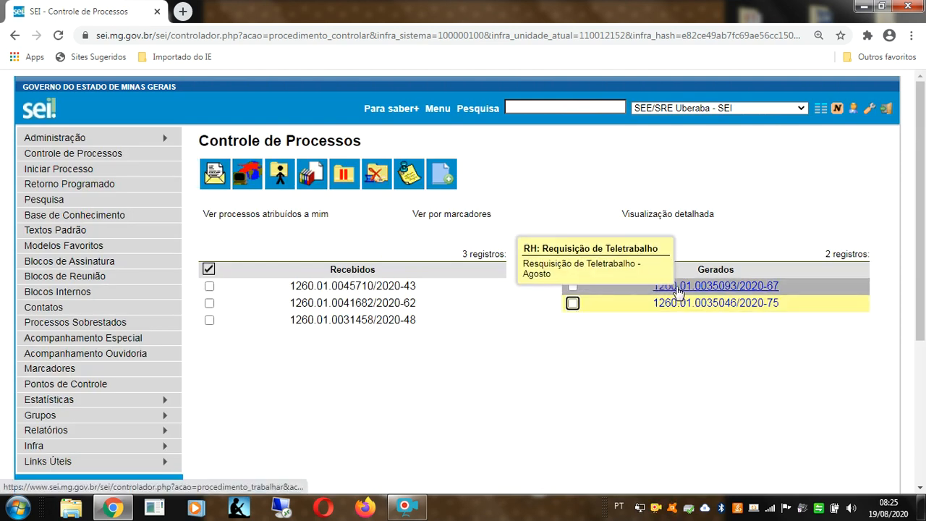
left_click(678, 288)
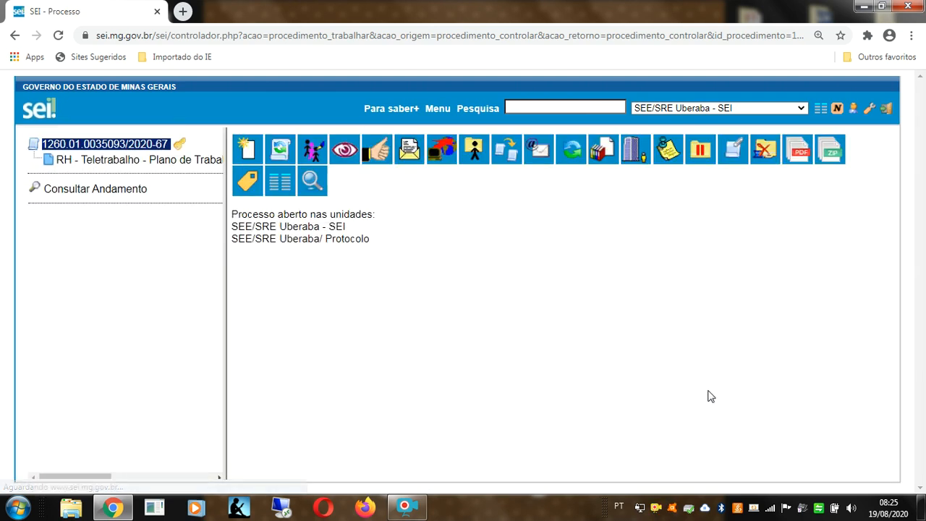
left_click(243, 154)
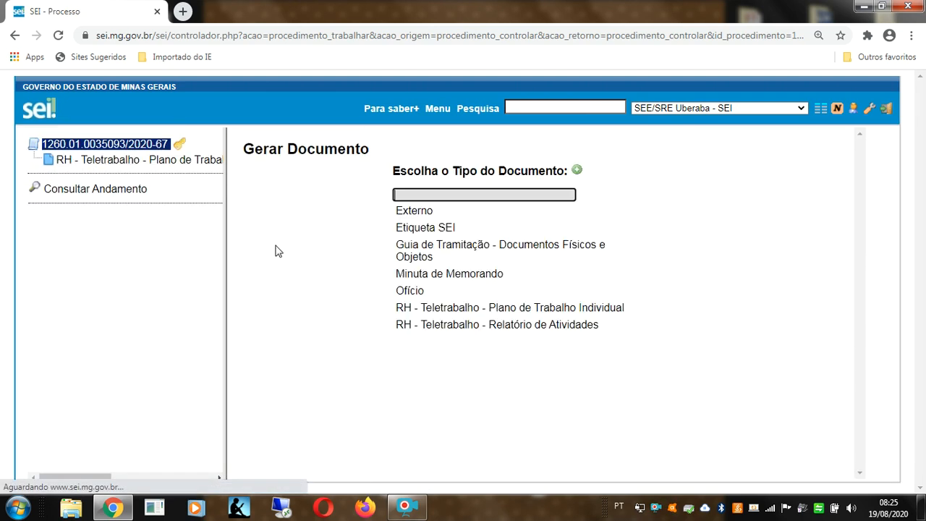
left_click(454, 334)
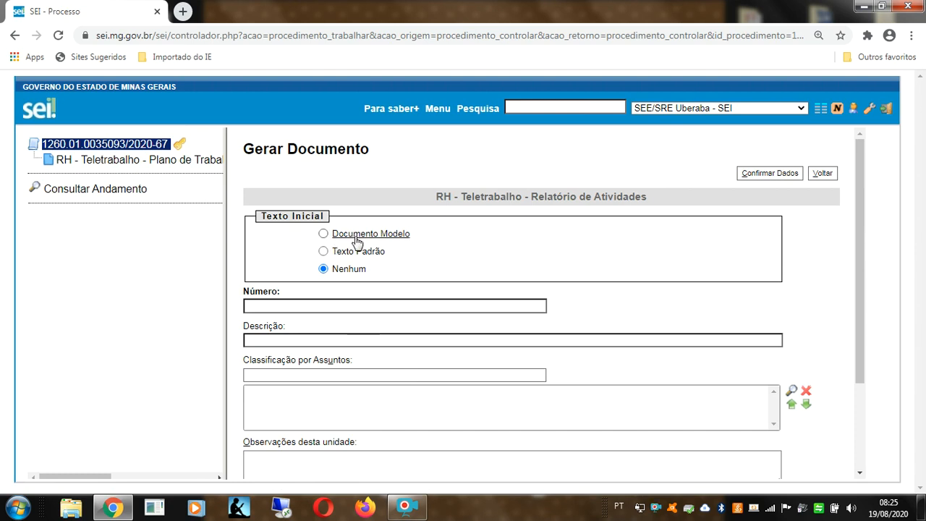
Step: Create it from model 18314058, with the employee's name as Número and Público access
left_click(356, 241)
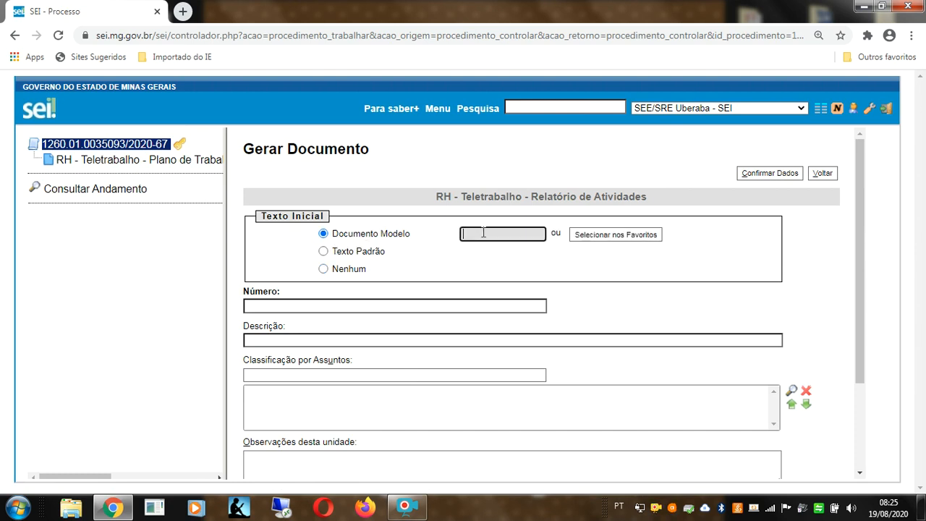
type("18314058")
left_click(381, 304)
type("Andrezza D")
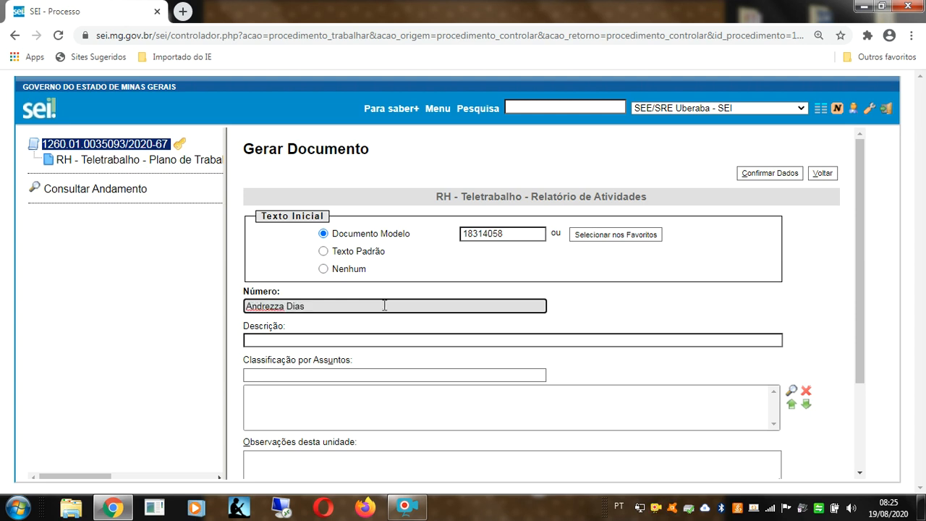
scroll(602, 366, "down", 3)
left_click(660, 416)
left_click(760, 454)
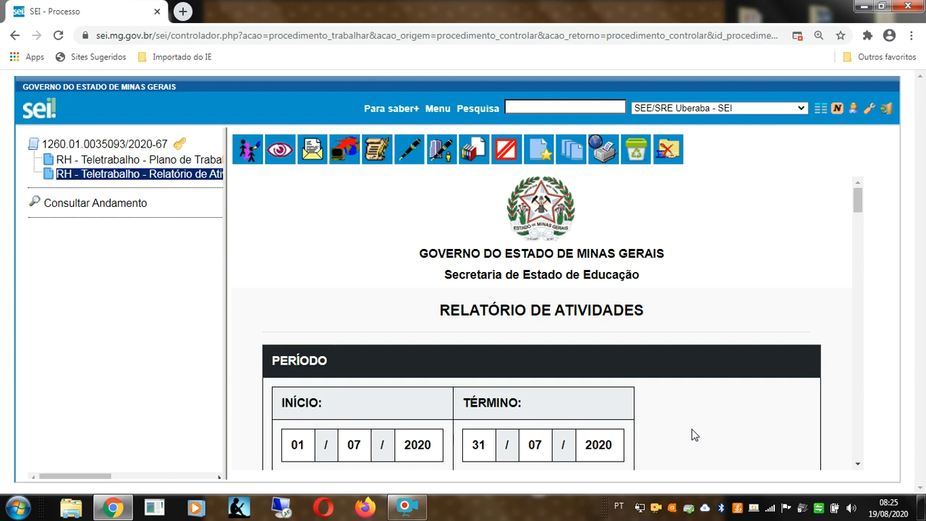
Step: Change the report's INÍCIO and TÉRMINO months from 07 to 08
scroll(692, 411, "down", 2)
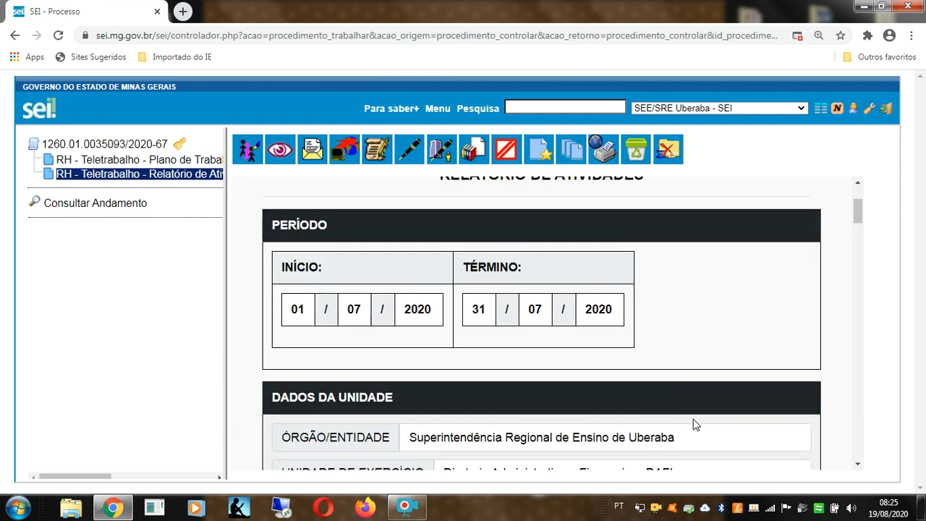
left_click(376, 154)
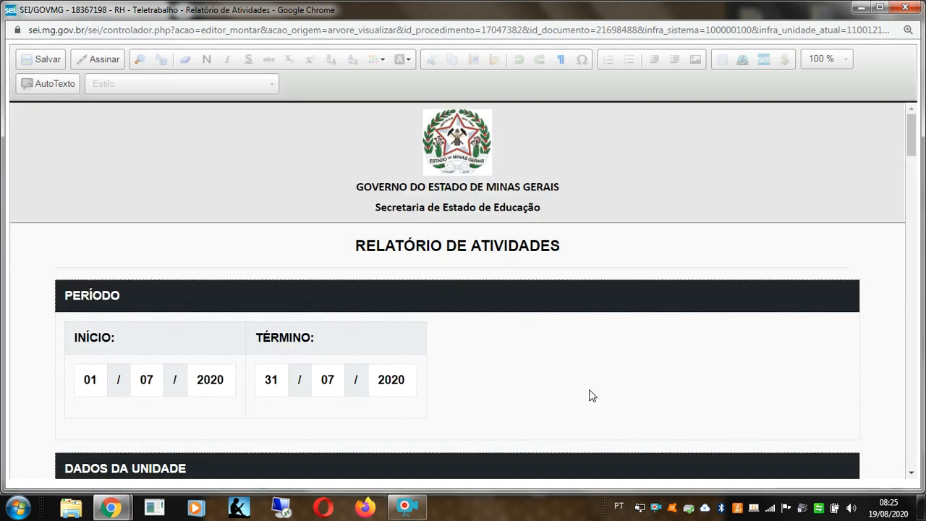
left_click(157, 384)
key("BackSpace")
type("8")
left_click(338, 384)
key("BackSpace")
type("8")
left_click(562, 383)
Step: Add activity '1) Gravação Vídeo para o SEI' dated 04/08/2020, then save and close the editor
scroll(560, 391, "down", 1)
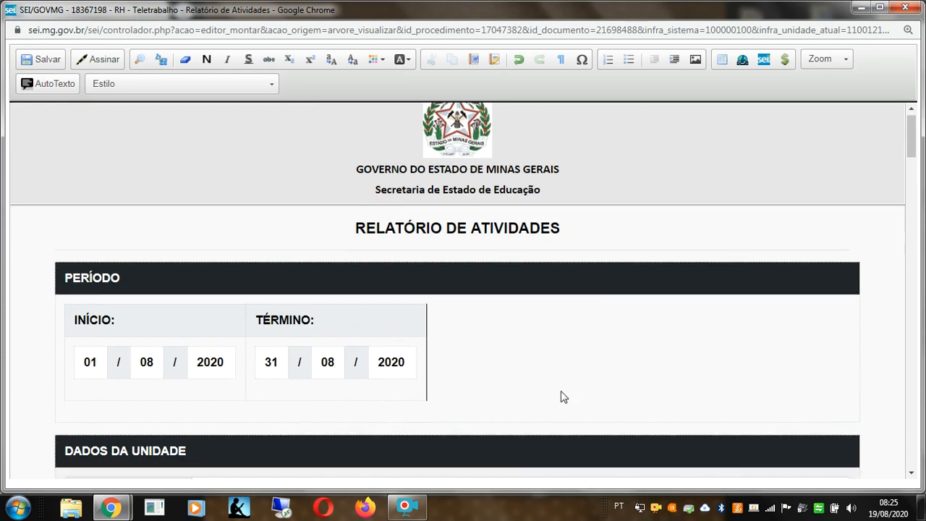
scroll(561, 395, "down", 2)
scroll(434, 358, "down", 3)
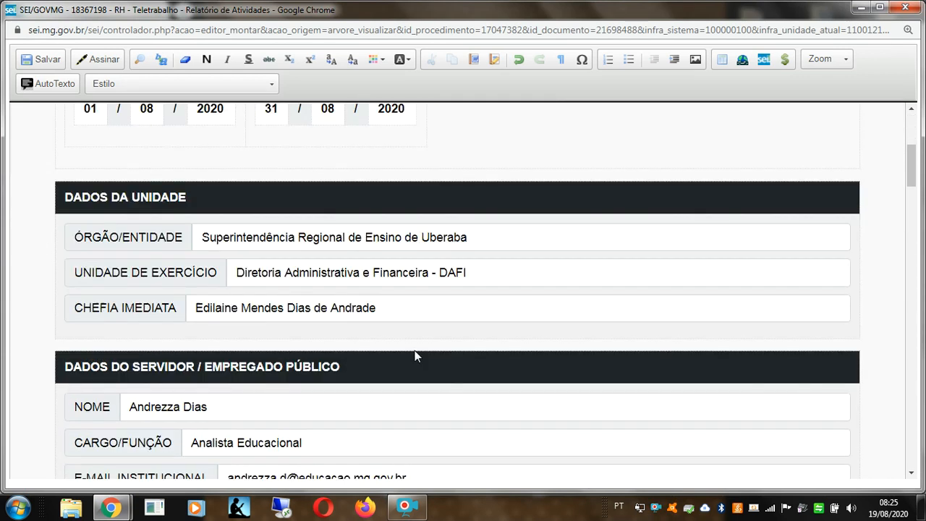
scroll(394, 274, "down", 1)
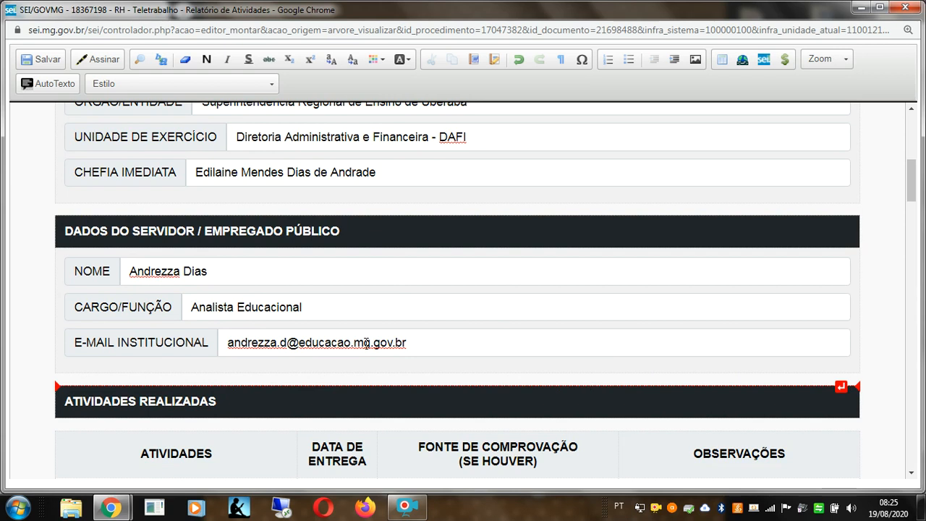
scroll(271, 332, "down", 5)
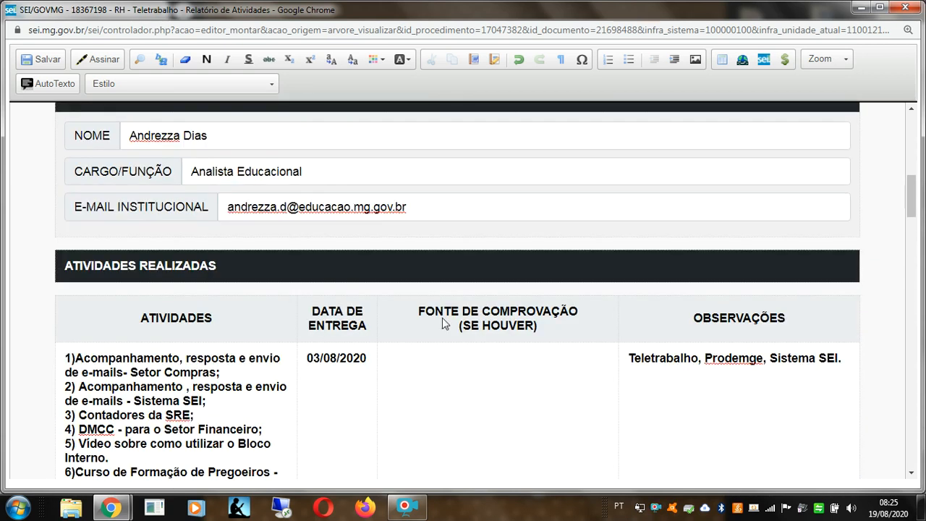
scroll(125, 388, "down", 5)
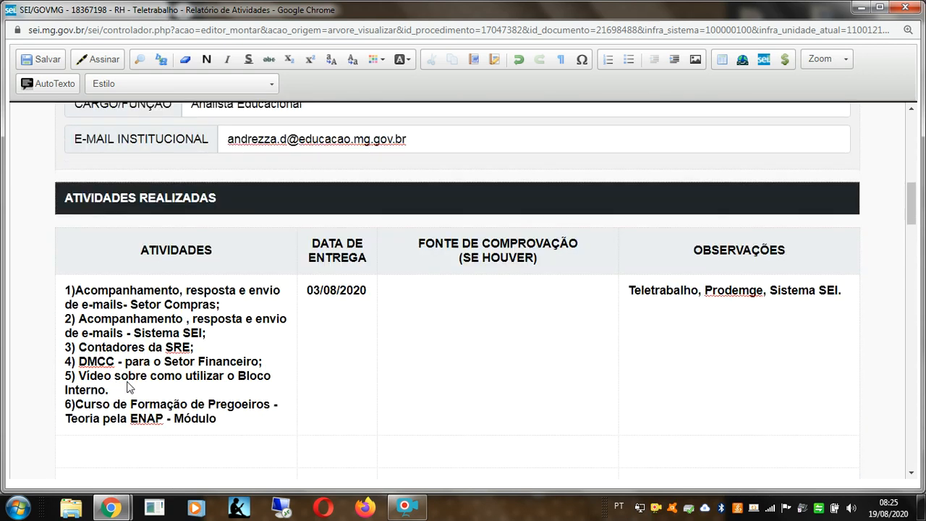
scroll(159, 409, "down", 2)
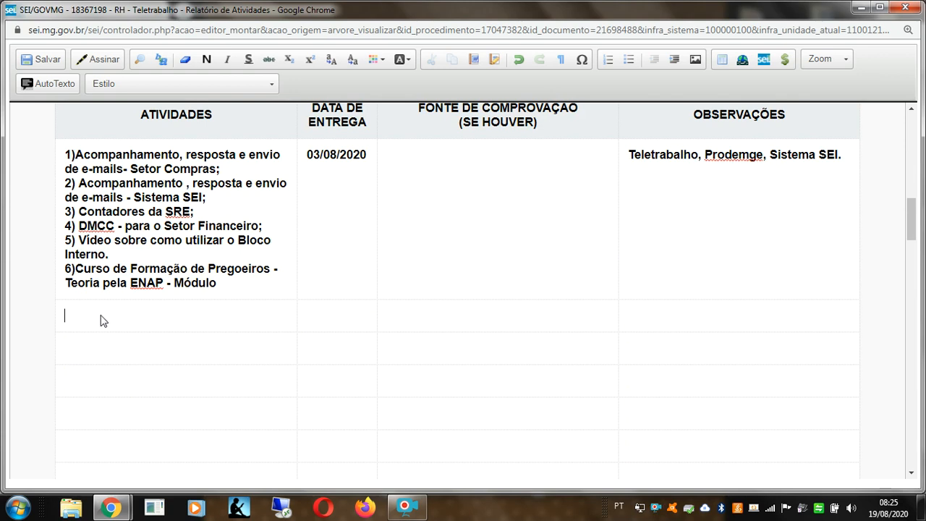
type("1) Gravação Video")
key("BackSpace")
key("BackSpace")
key("BackSpace")
key("BackSpace")
type("ídeo para o SEI")
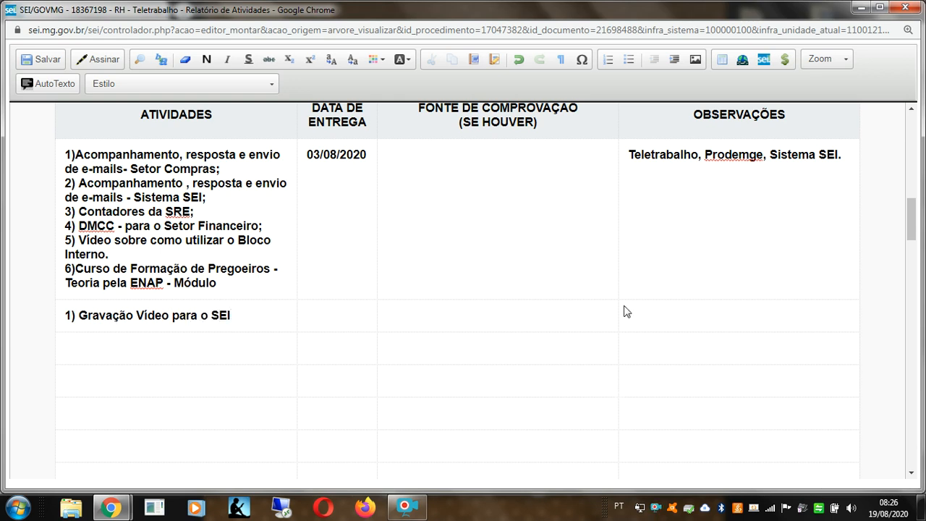
left_click(313, 318)
type("04/08/2020")
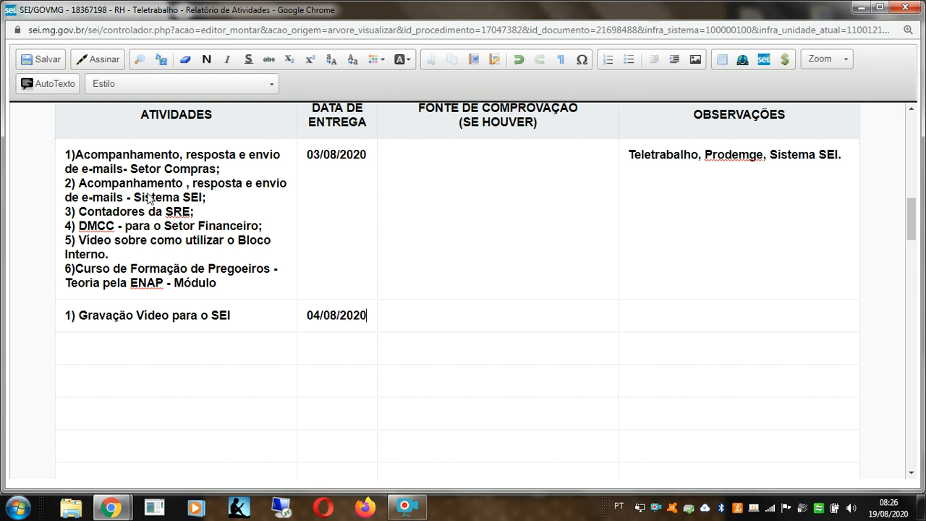
left_click(43, 60)
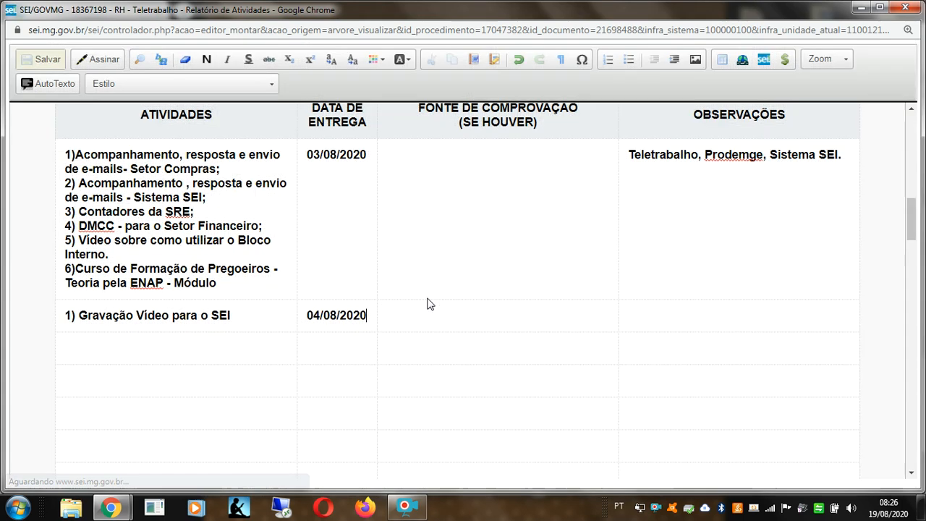
left_click(904, 8)
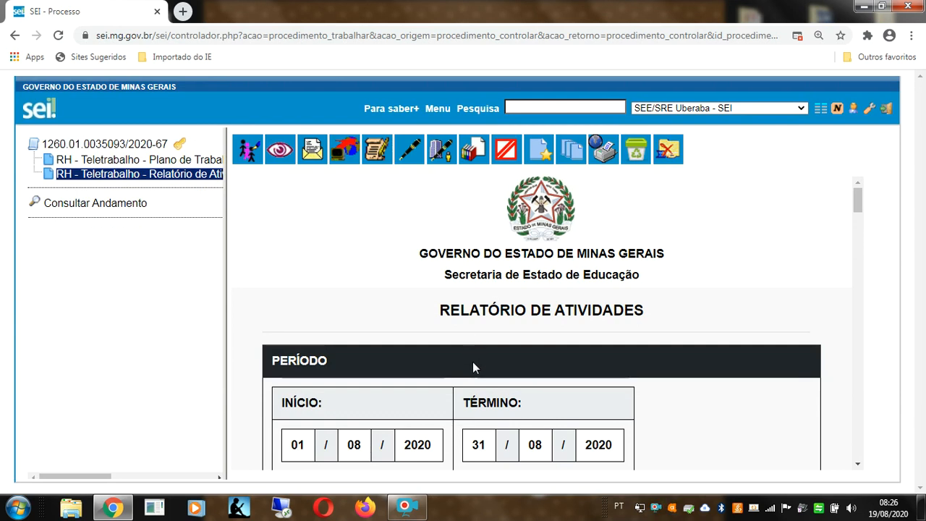
scroll(473, 361, "down", 2)
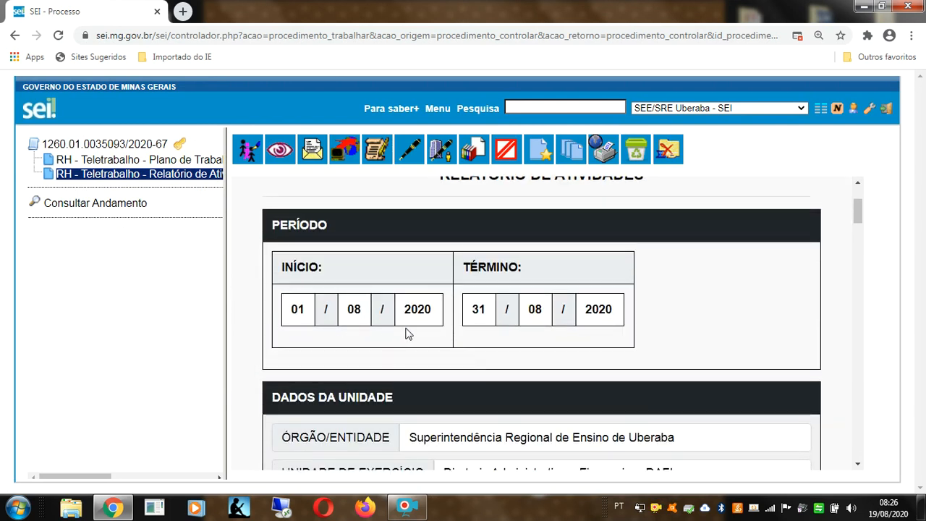
scroll(407, 333, "down", 8)
scroll(416, 348, "down", 1)
scroll(366, 330, "up", 2)
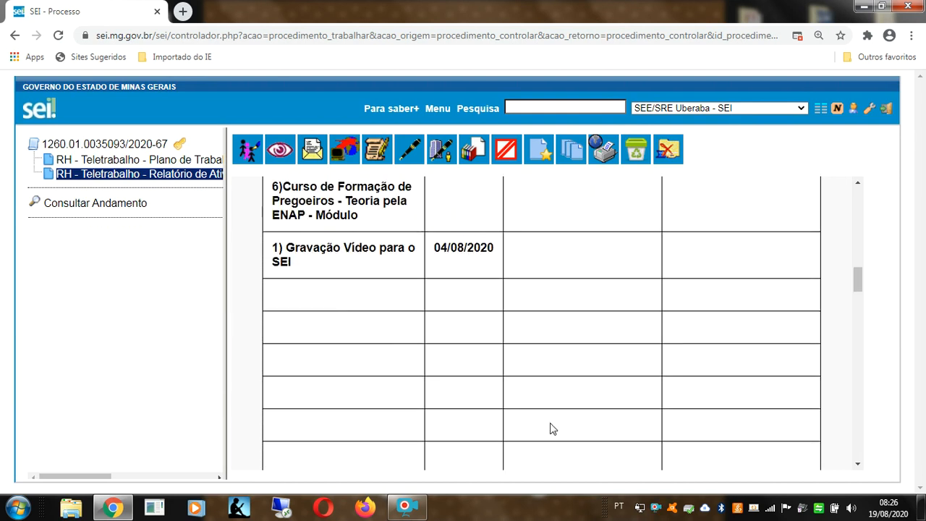